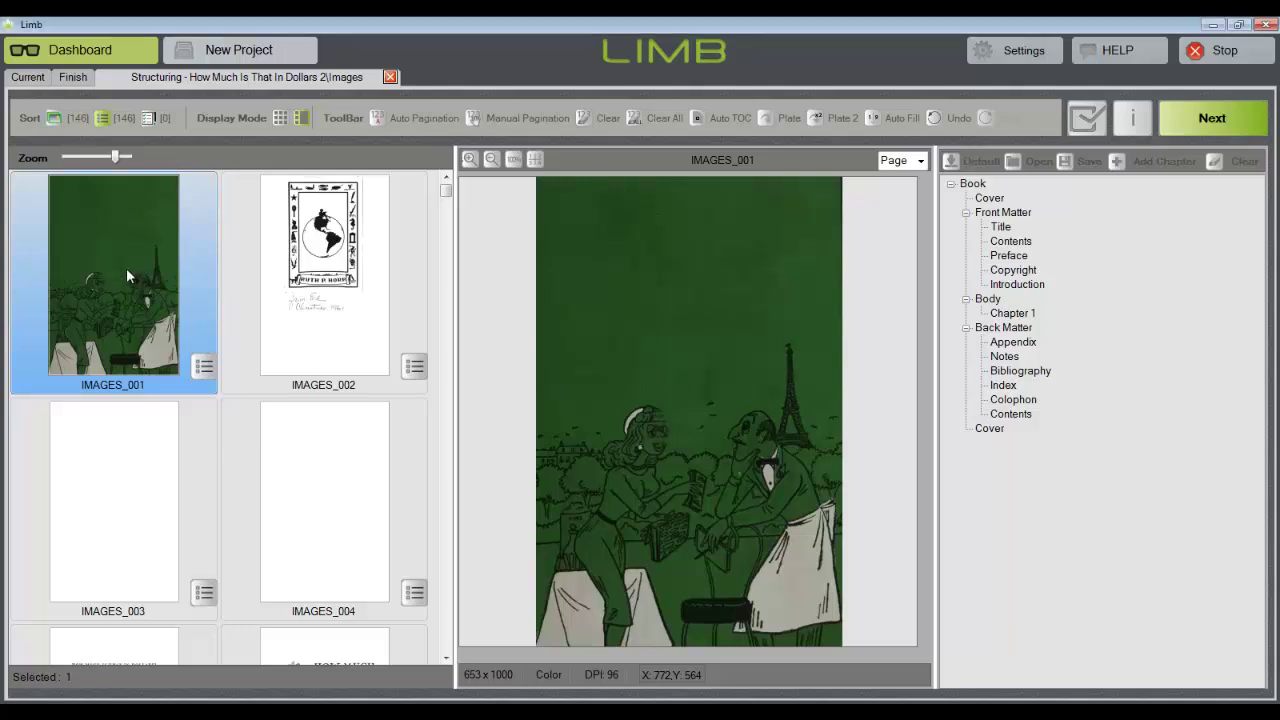
Assign IMAGES_001 to the front Cover and IMAGES_005 to the Title section of the book structure.
click(990, 198)
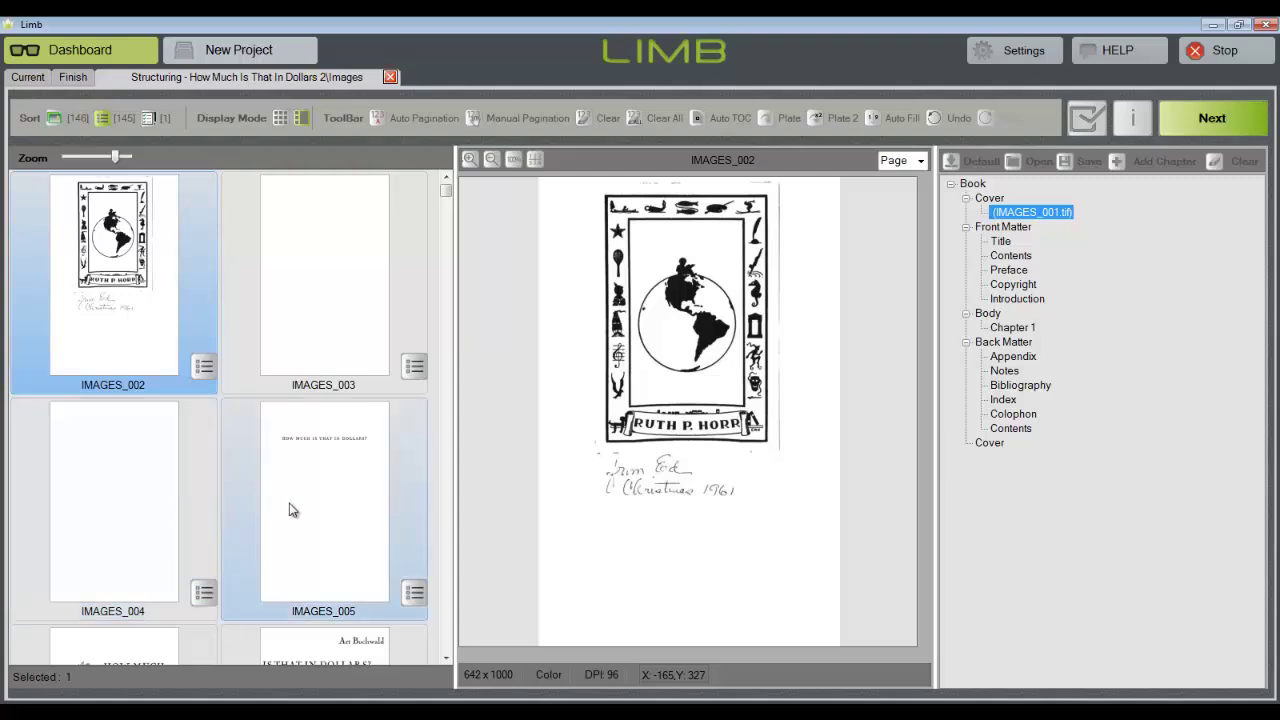
click(323, 510)
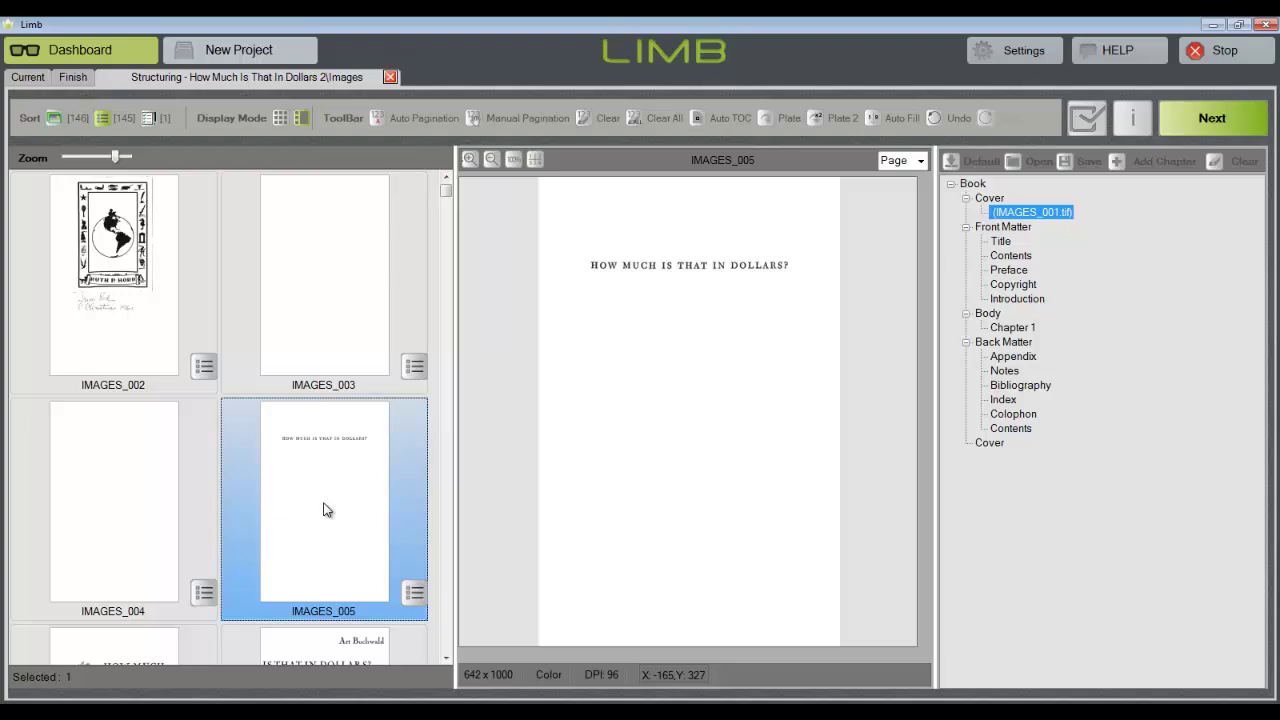
drag(326, 516, 1010, 253)
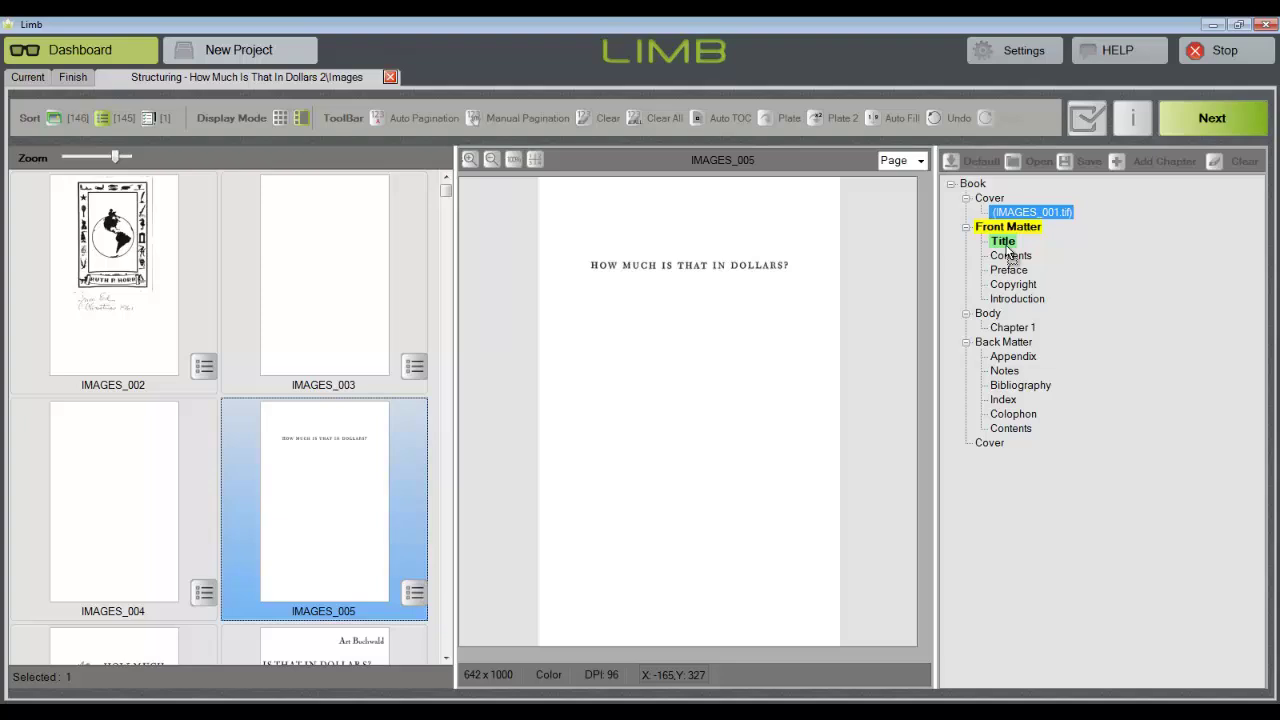
drag(1010, 253, 1010, 253)
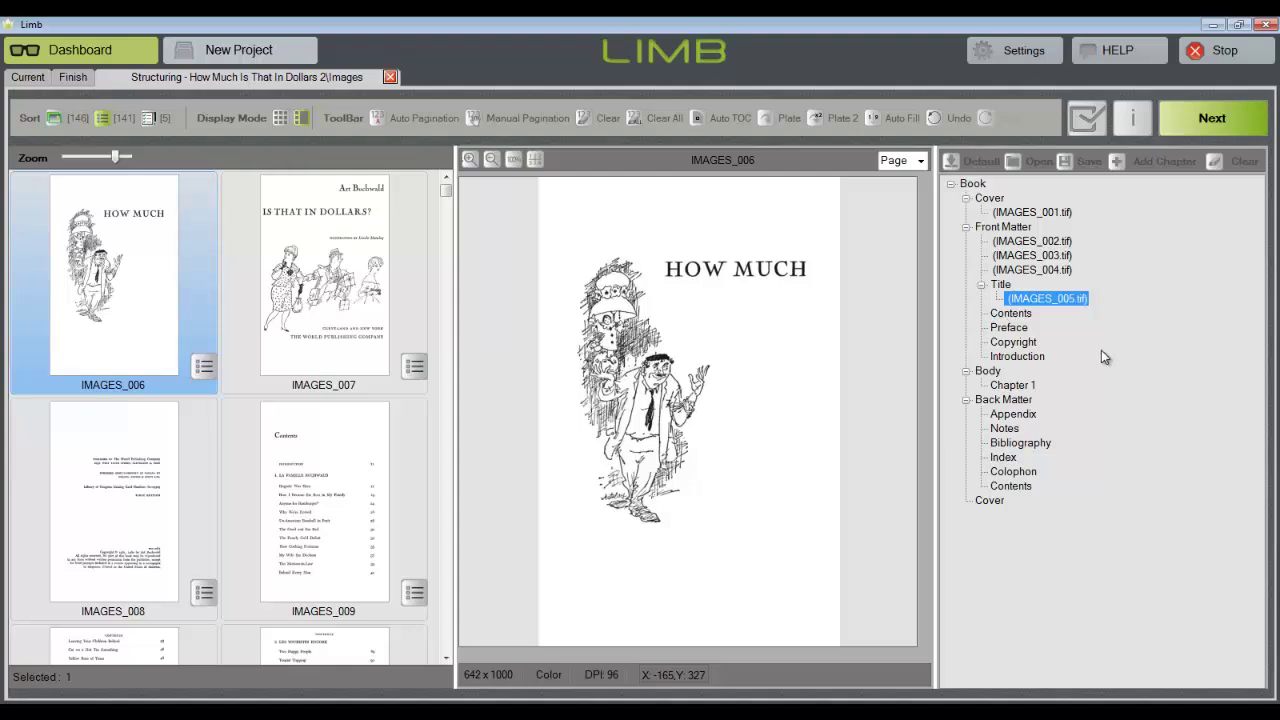
Assign IMAGES_008 and the pages IMAGES_009 through IMAGES_014 to the Contents section of the front matter.
drag(107, 480, 985, 332)
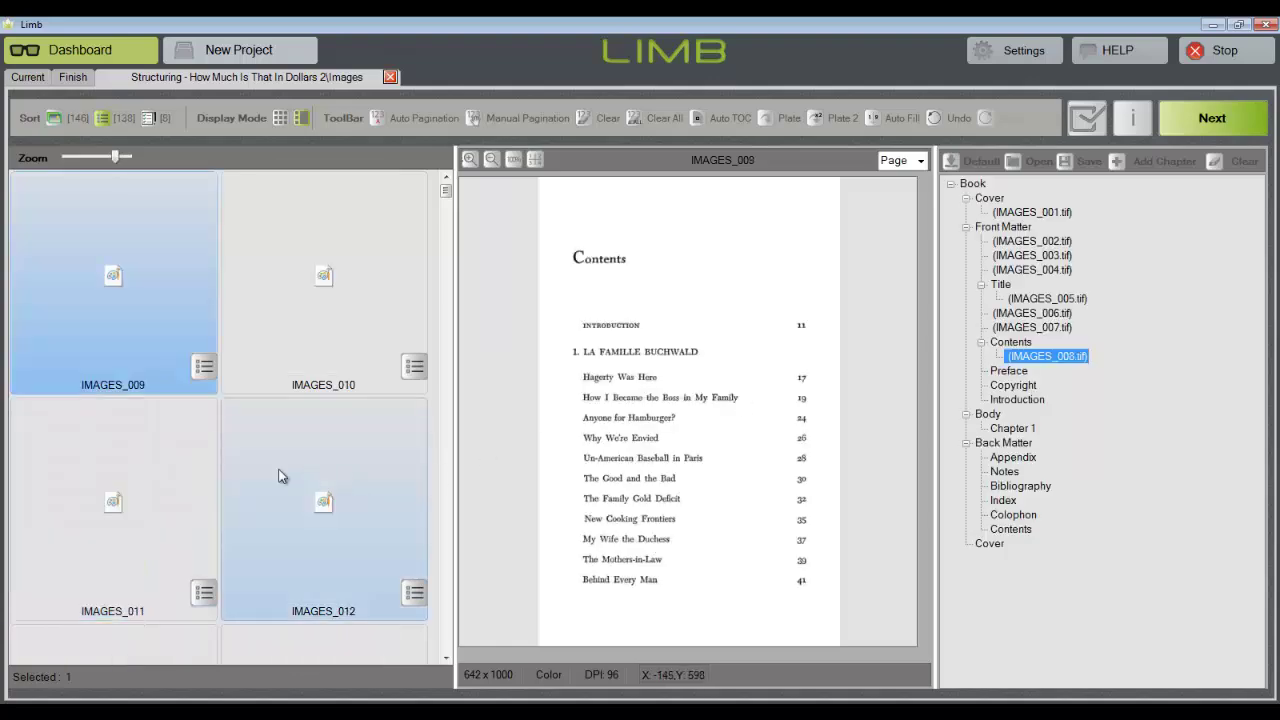
shift+click(310, 645)
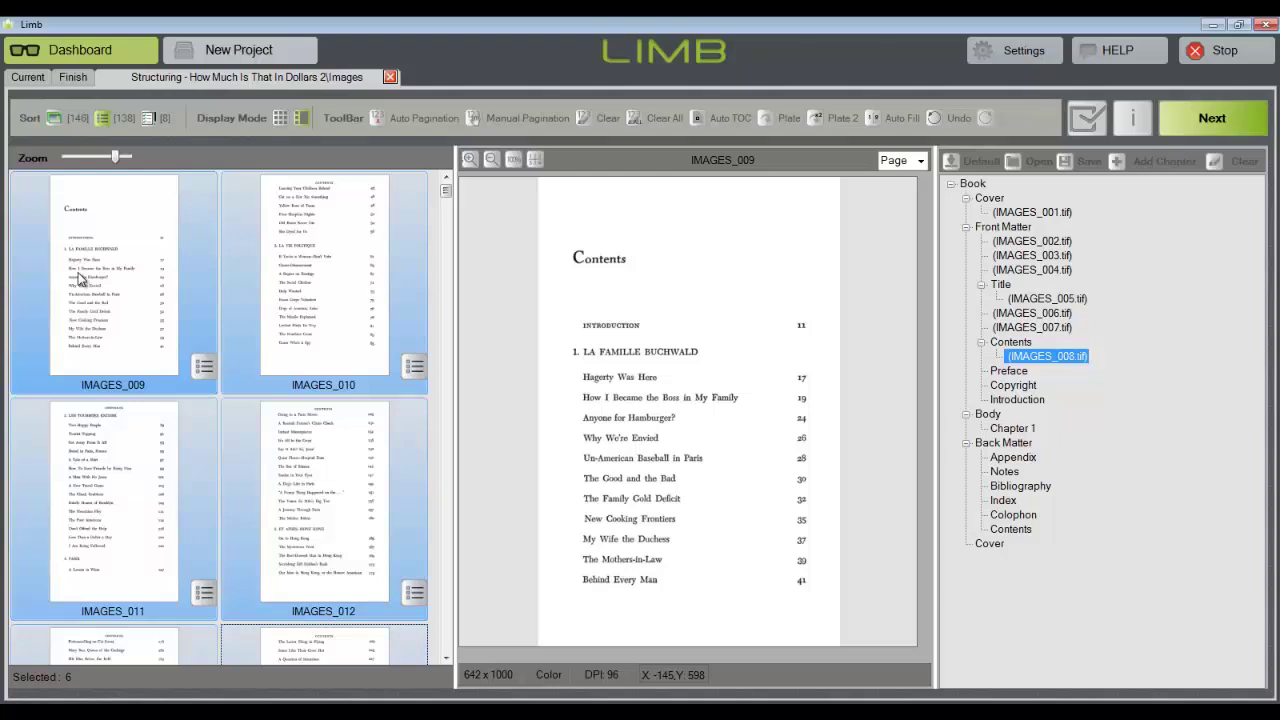
drag(80, 278, 1018, 345)
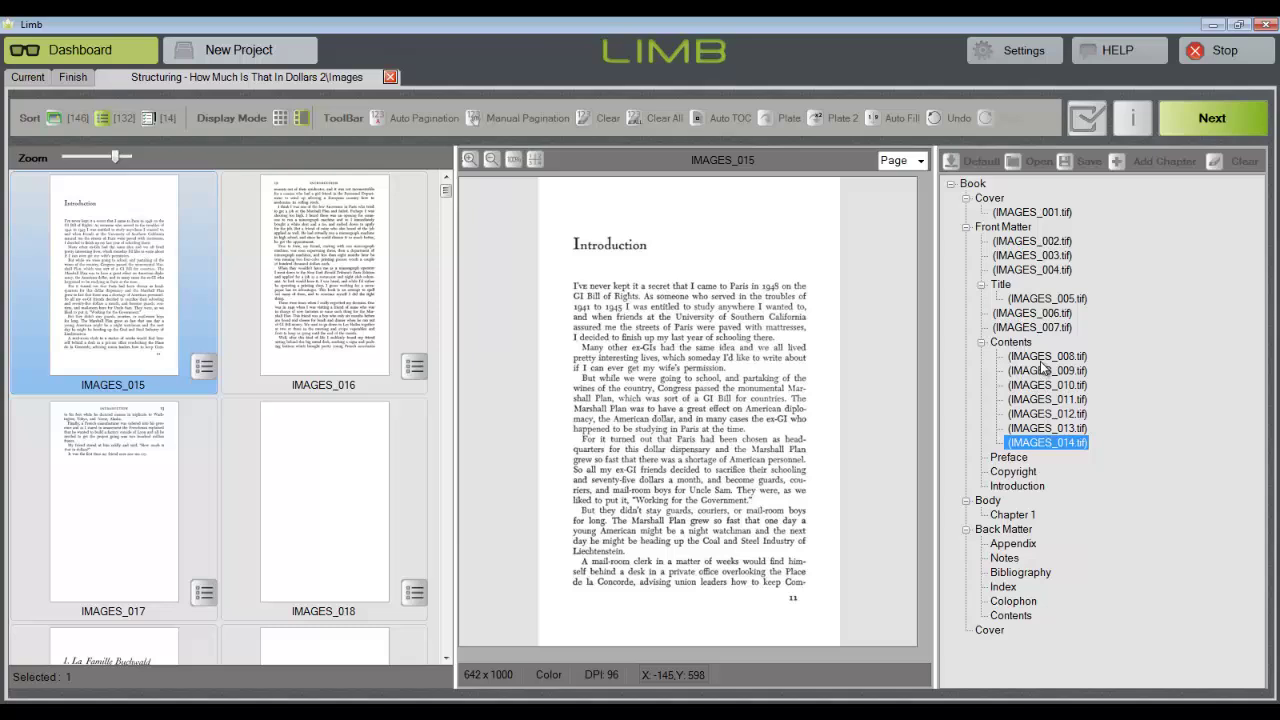
Move IMAGES_008 from Contents to Copyright and assign IMAGES_015 through IMAGES_018 to the Introduction section.
click(1045, 357)
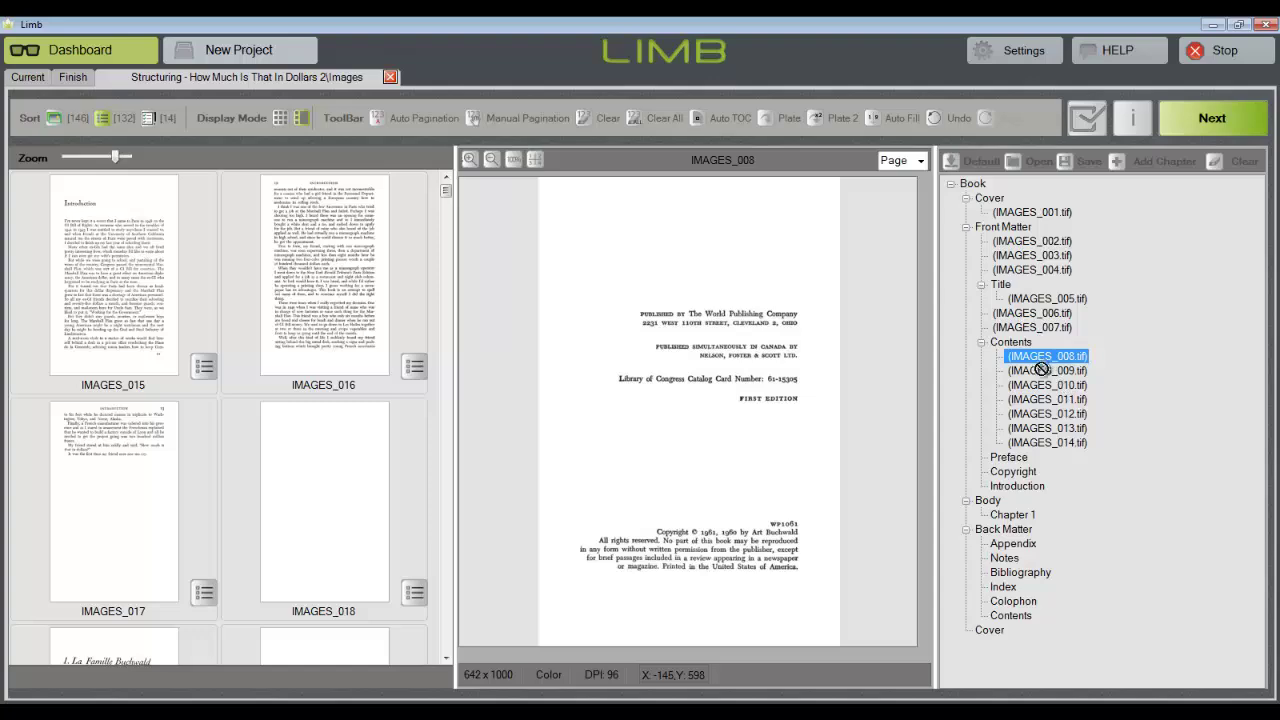
drag(1024, 466, 1022, 483)
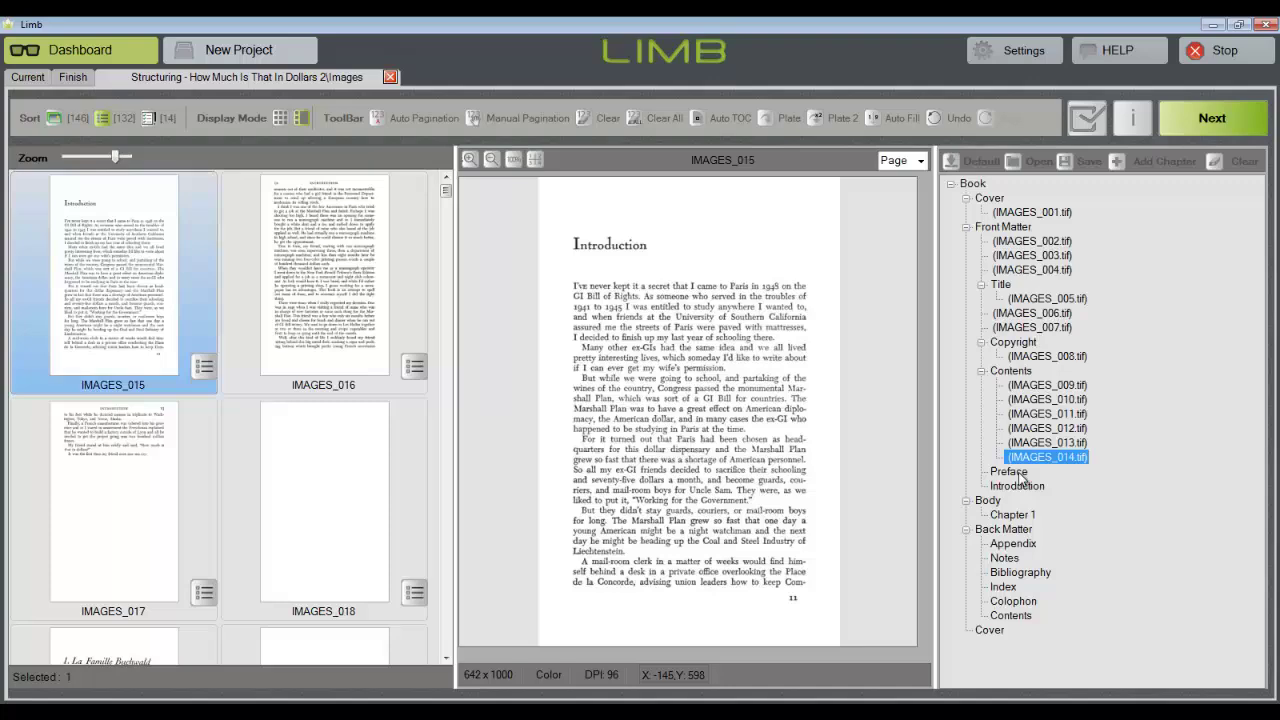
shift+click(316, 493)
drag(120, 278, 1015, 493)
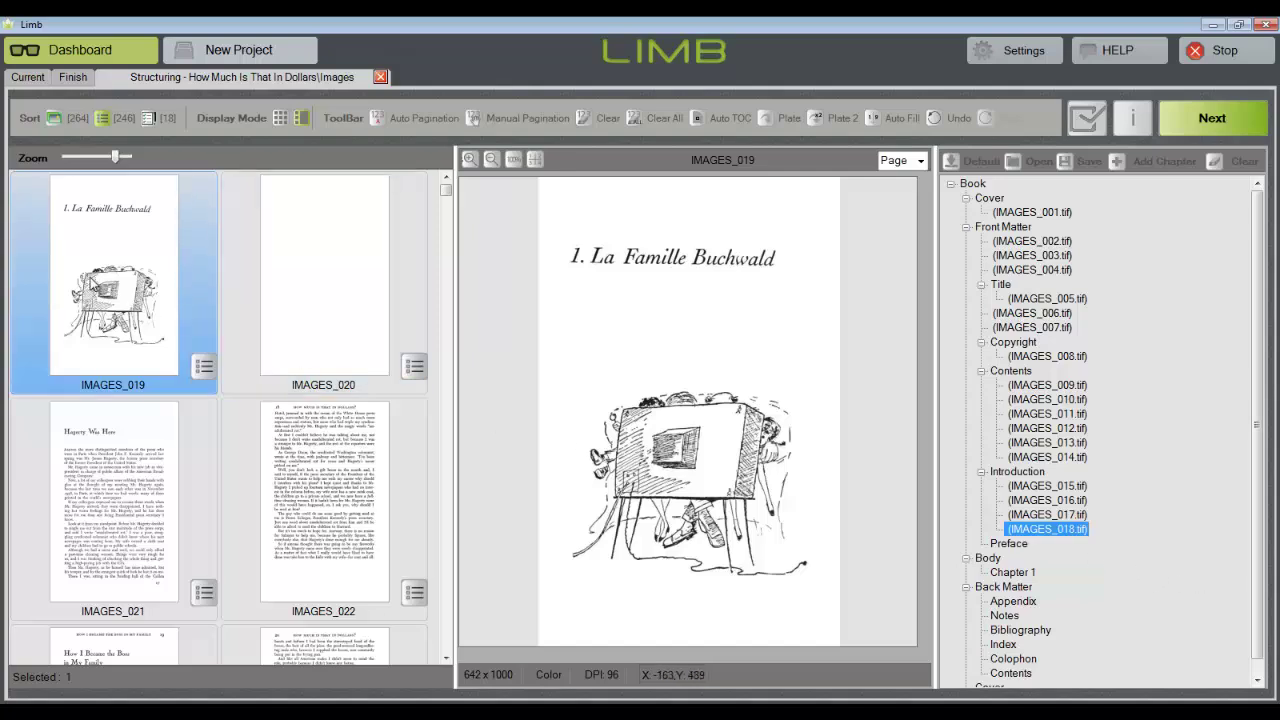
Run Auto Pagination, marking the areas around printed page numbers 19 and 20 on facing pages IMAGES_023 and IMAGES_024.
mouse_move(95, 285)
mouse_down()
mouse_move(177, 330)
mouse_move(956, 587)
mouse_move(1017, 584)
mouse_move(220, 346)
mouse_move(74, 283)
mouse_move(85, 282)
mouse_up()
click(377, 119)
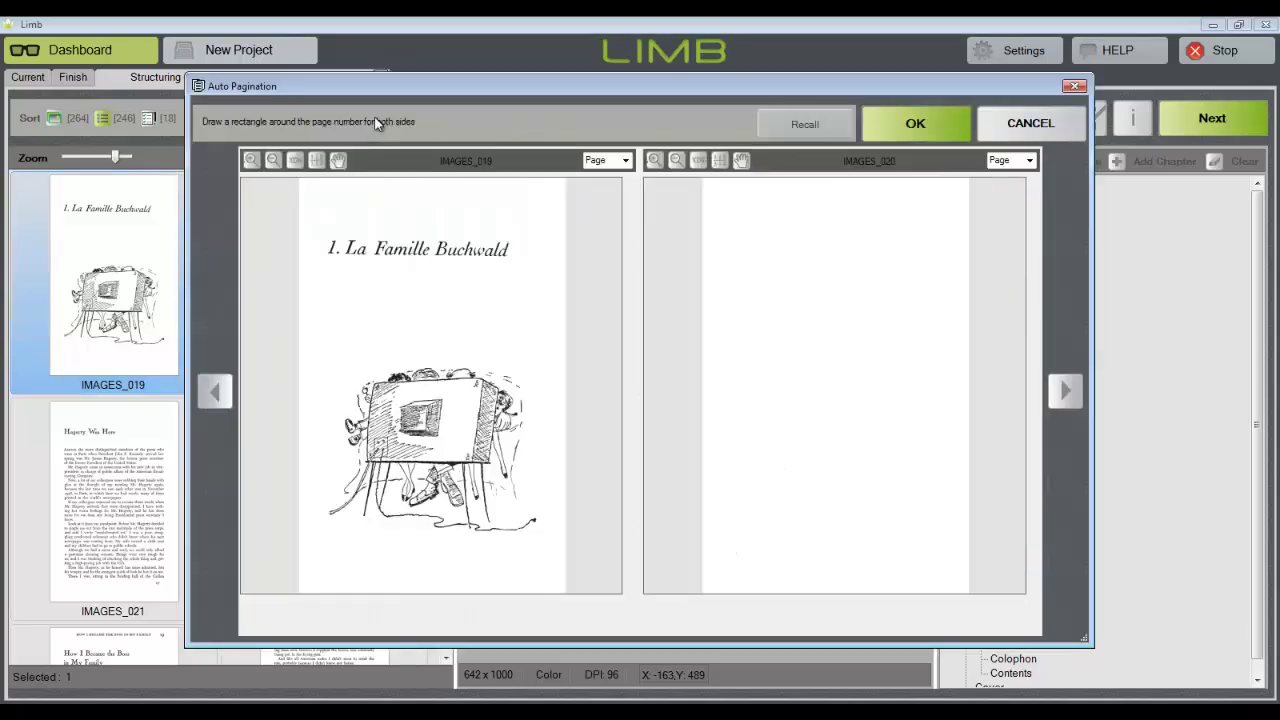
click(1066, 390)
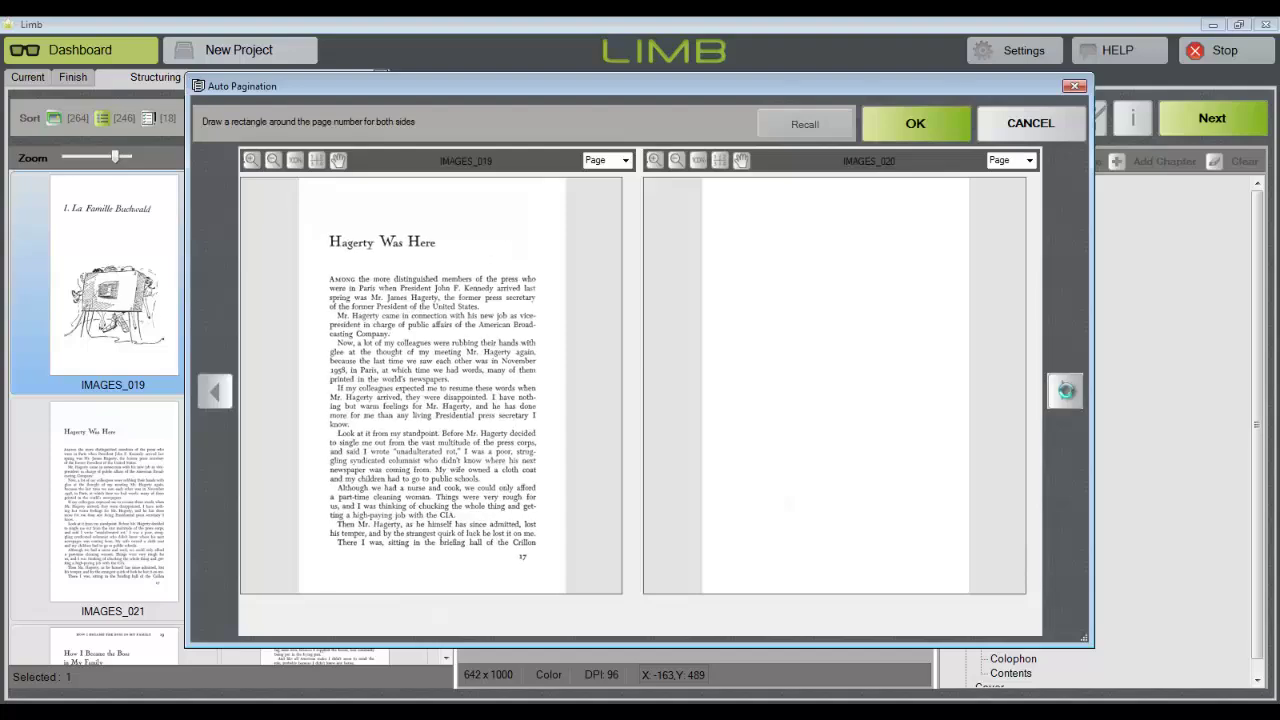
click(1066, 390)
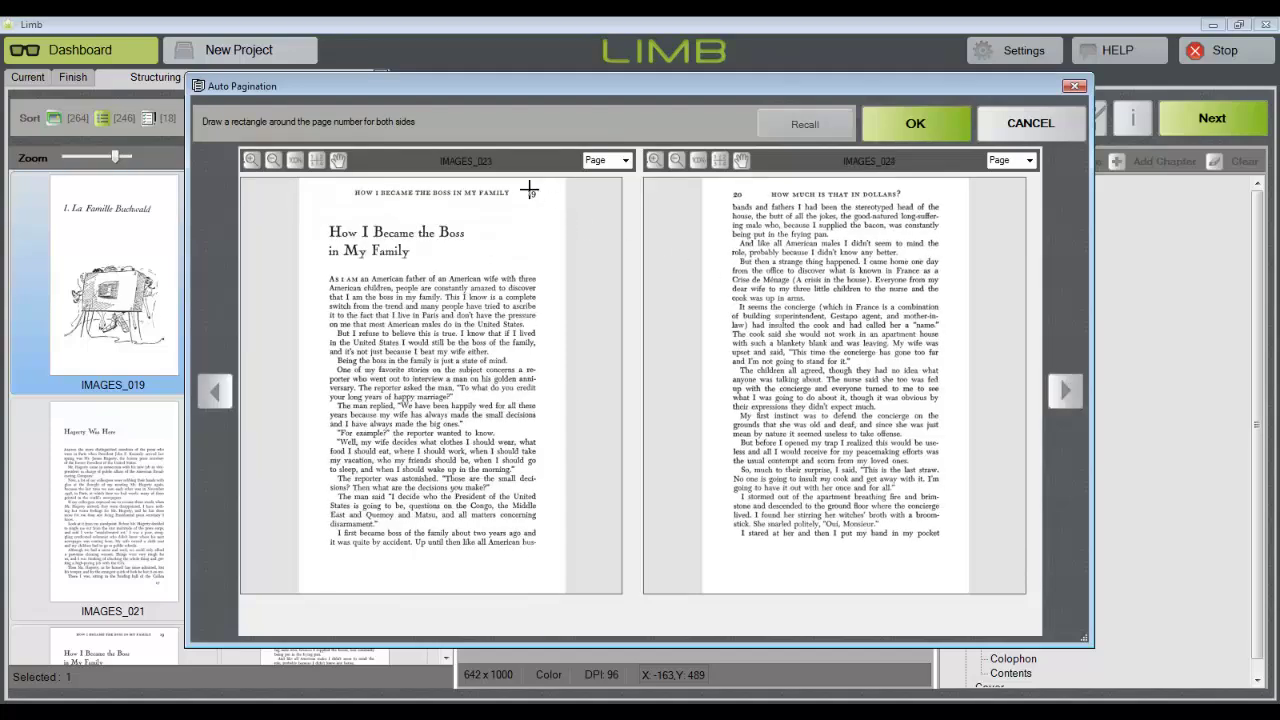
drag(516, 184, 545, 206)
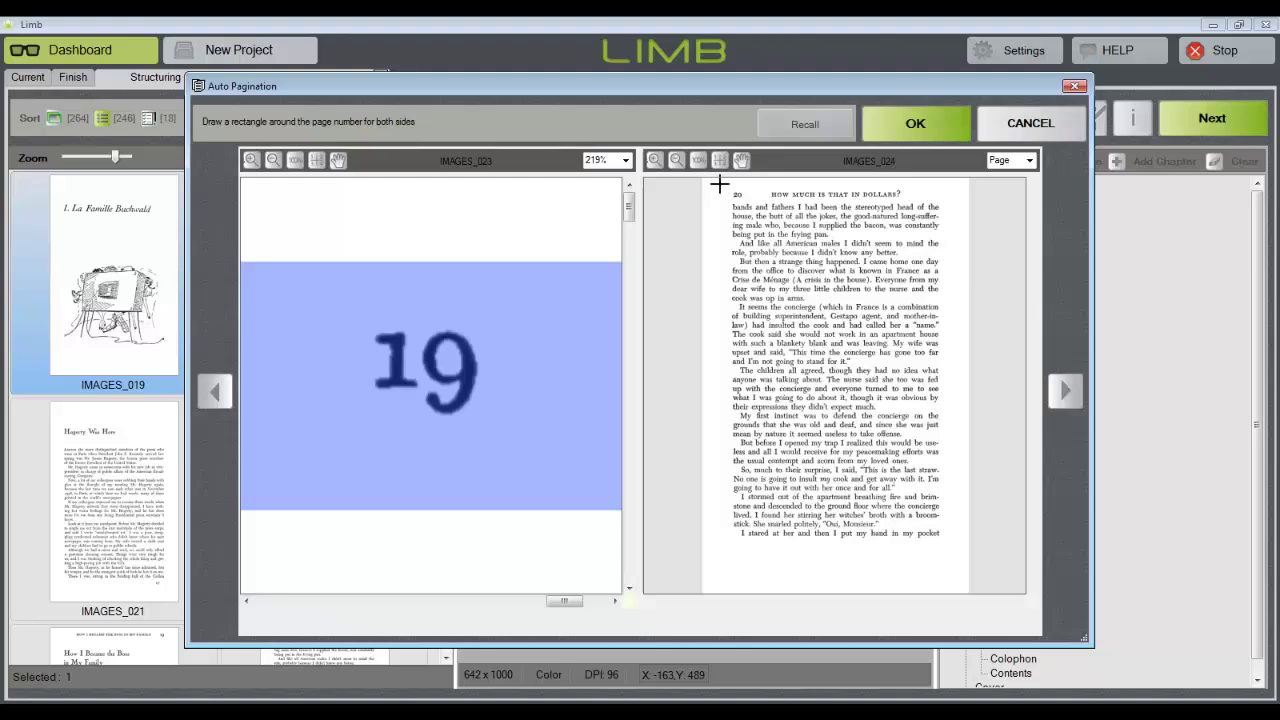
drag(720, 185, 752, 210)
click(918, 123)
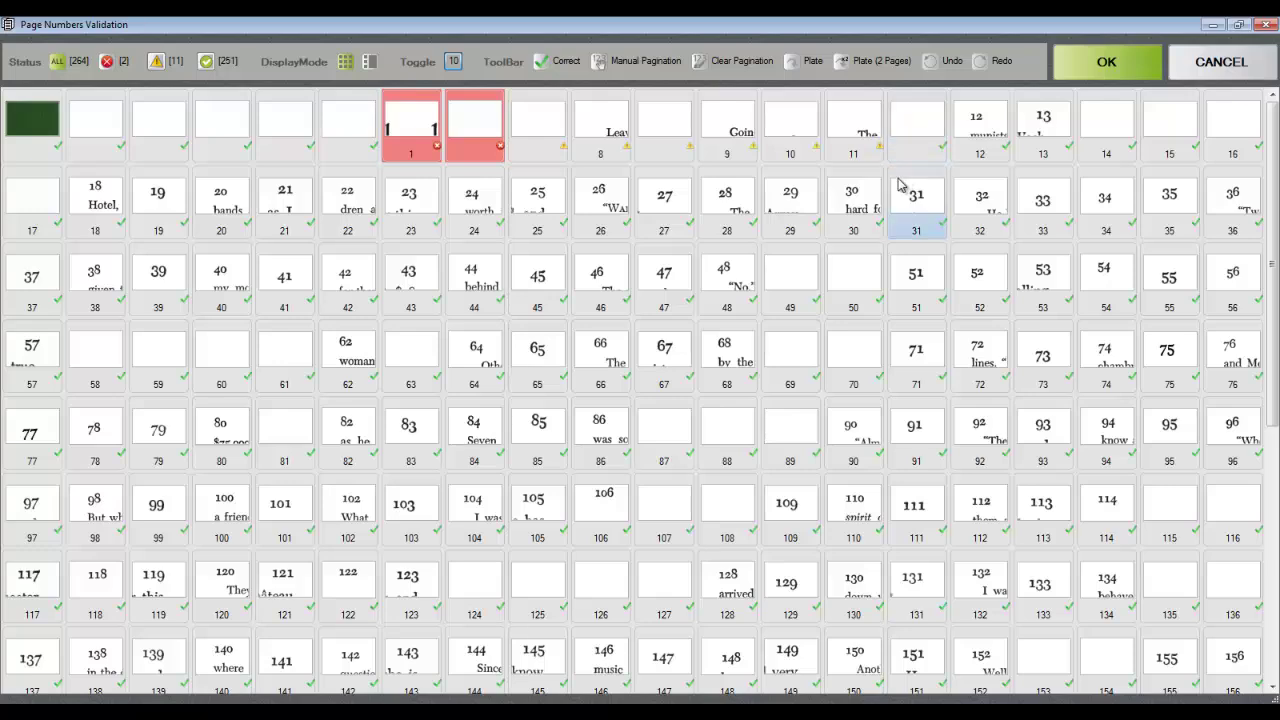
Review the detected page numbers and set the blank page just before page 12 to number 11.
drag(1274, 178, 1252, 450)
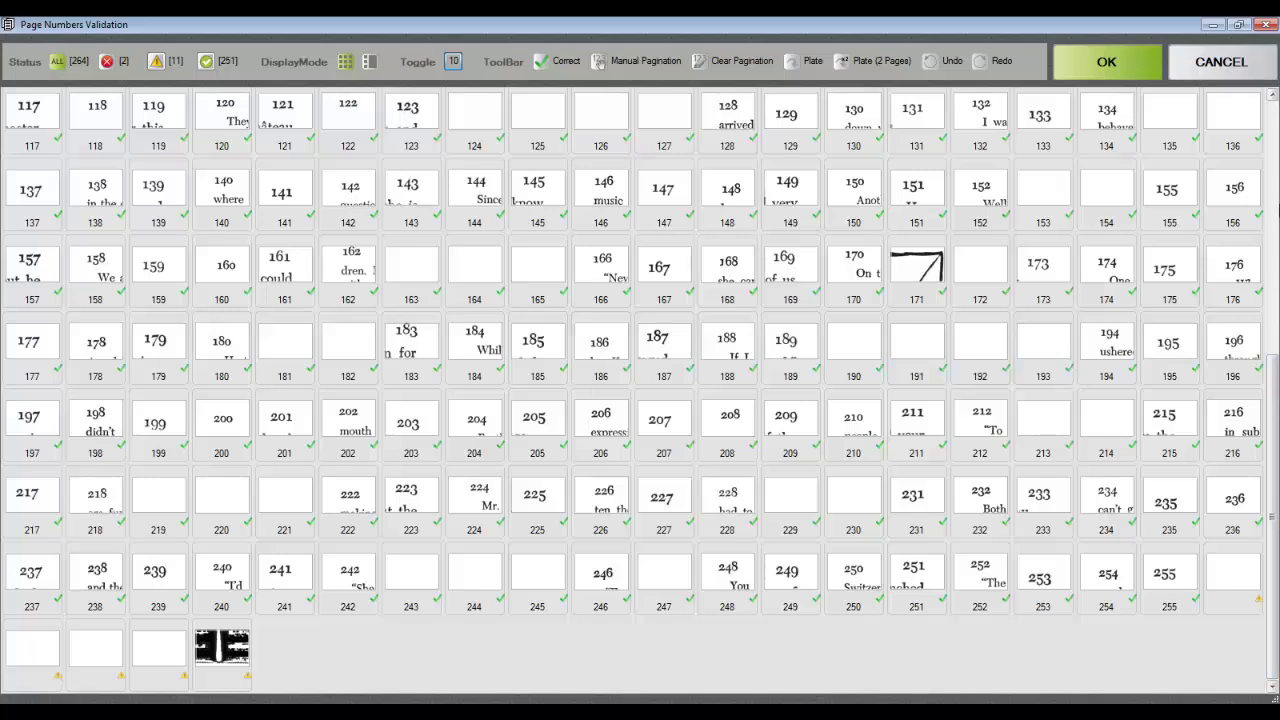
drag(1273, 374, 1273, 55)
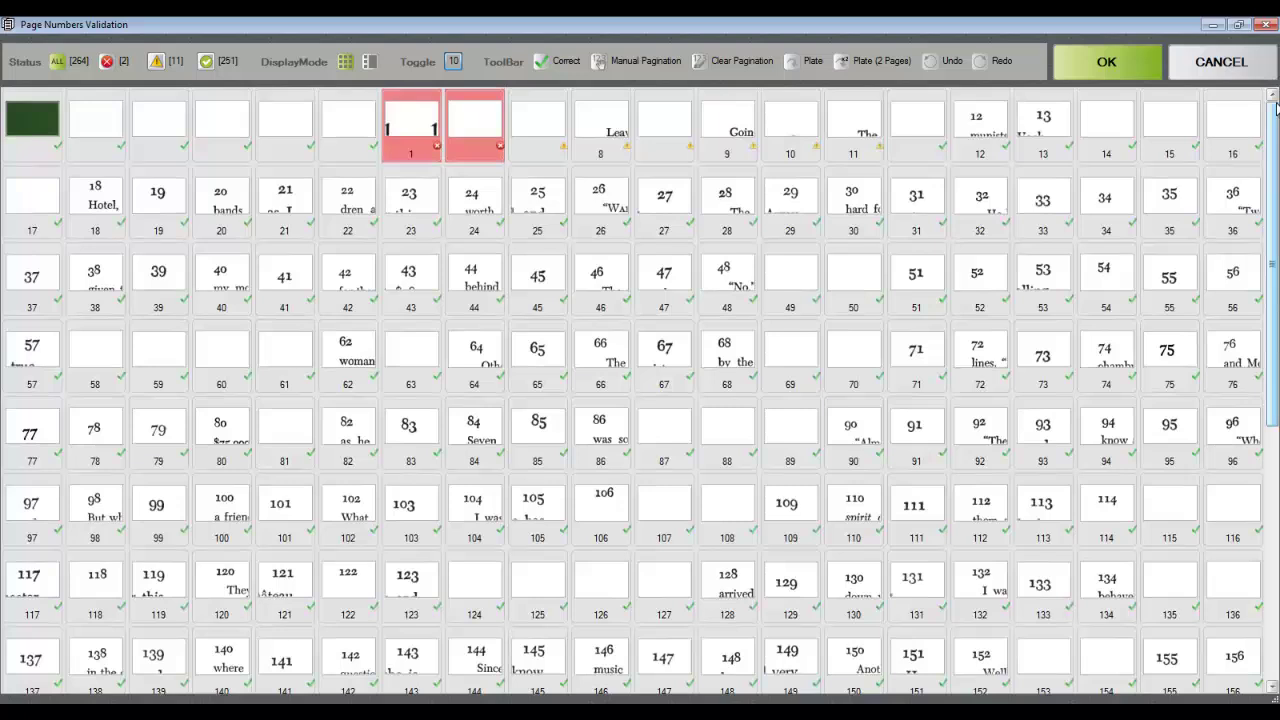
click(918, 151)
text(11)
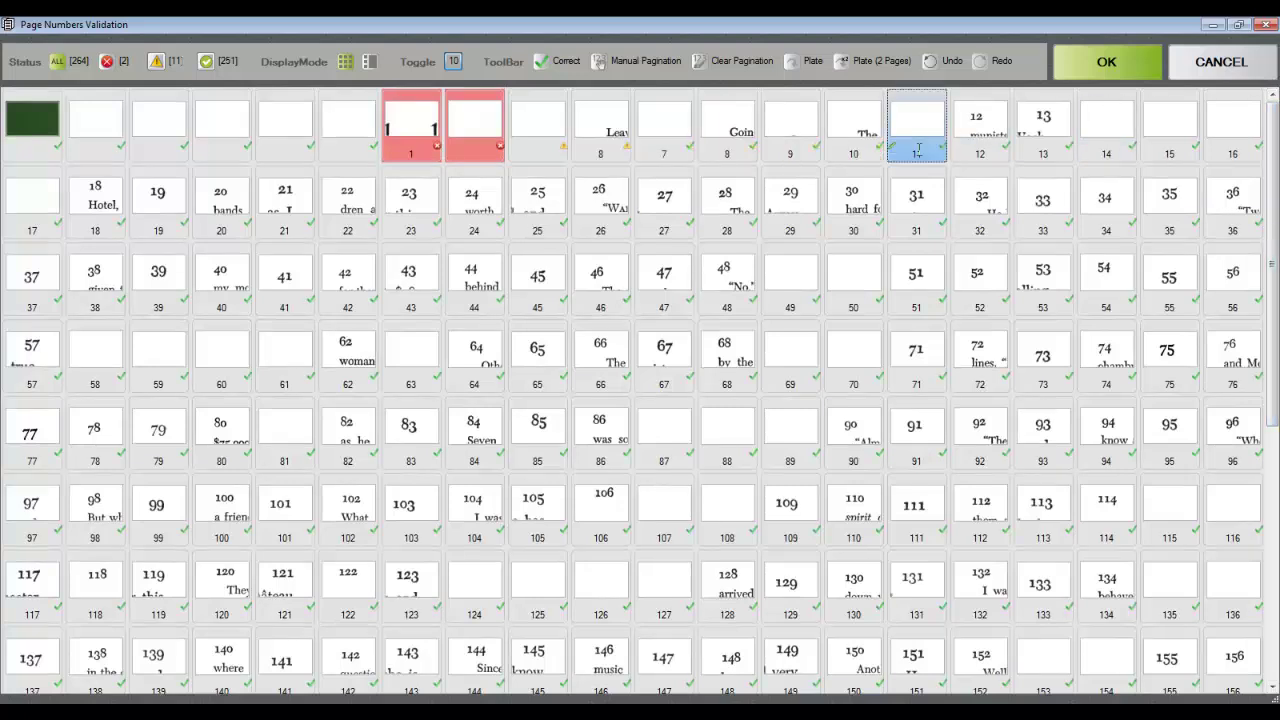
key(Return)
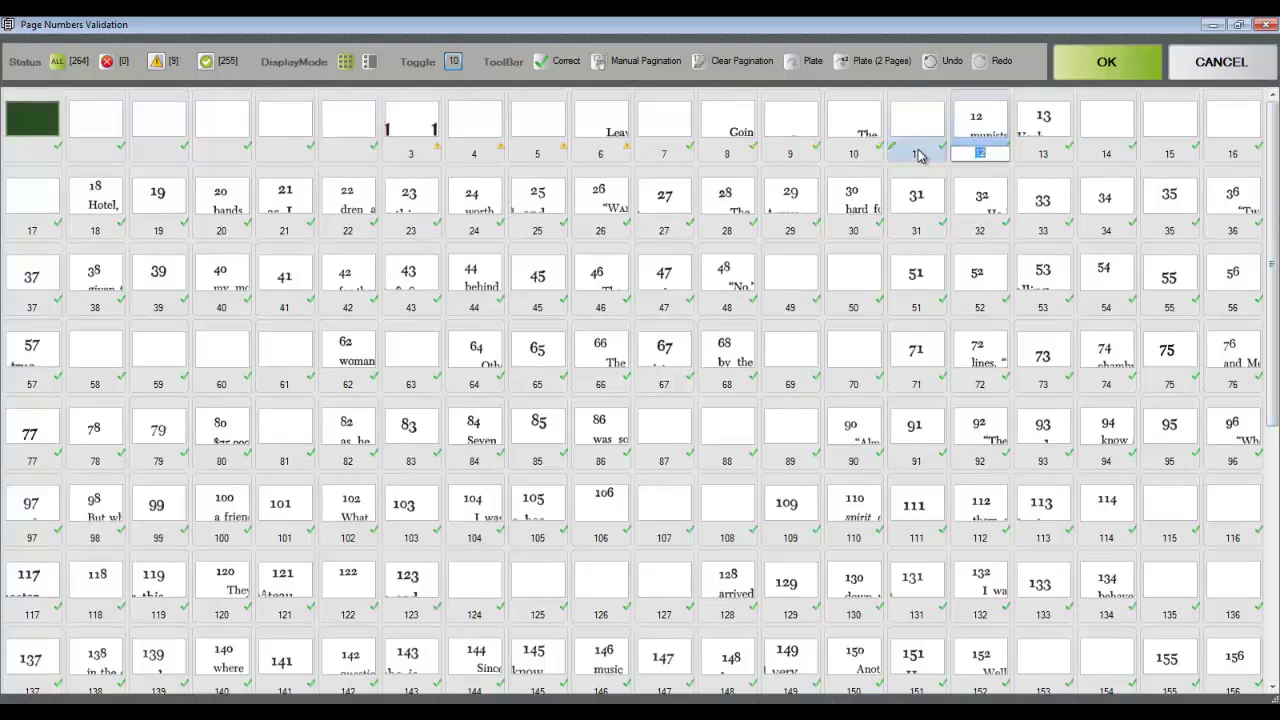
Highlight the pages with warning, valid and all statuses in turn, and accept the validated page numbers.
click(157, 62)
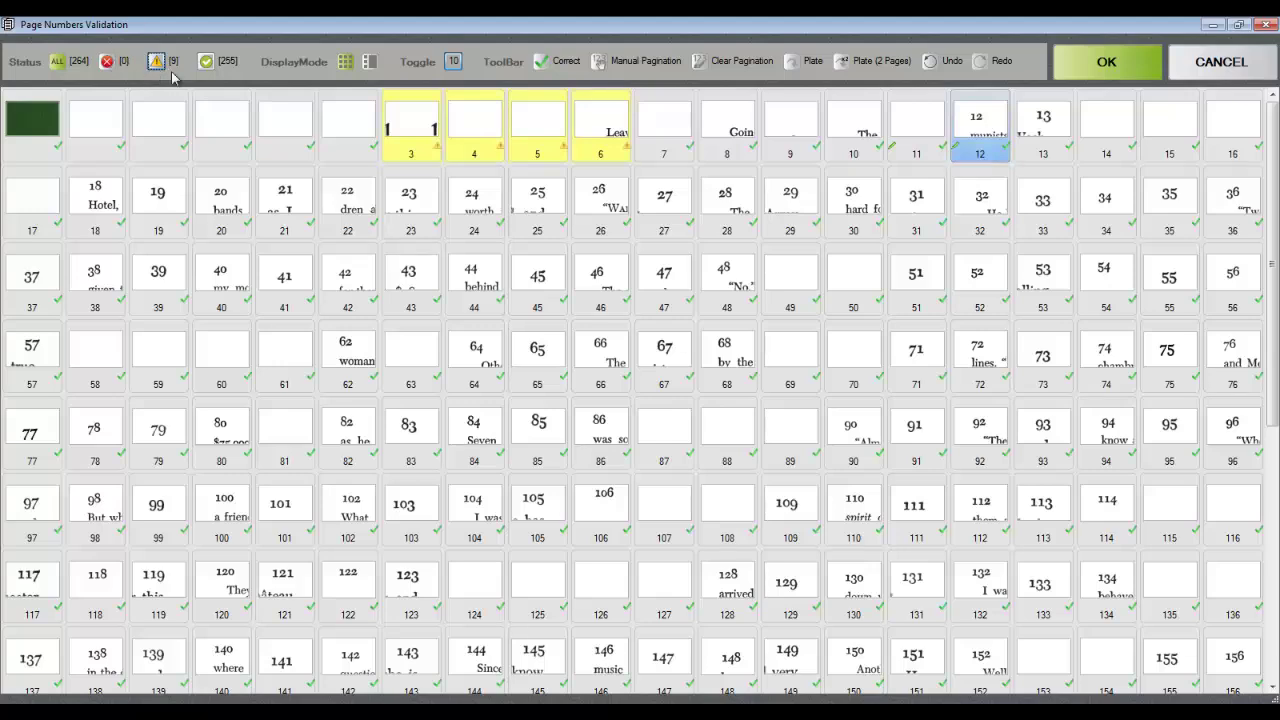
click(206, 62)
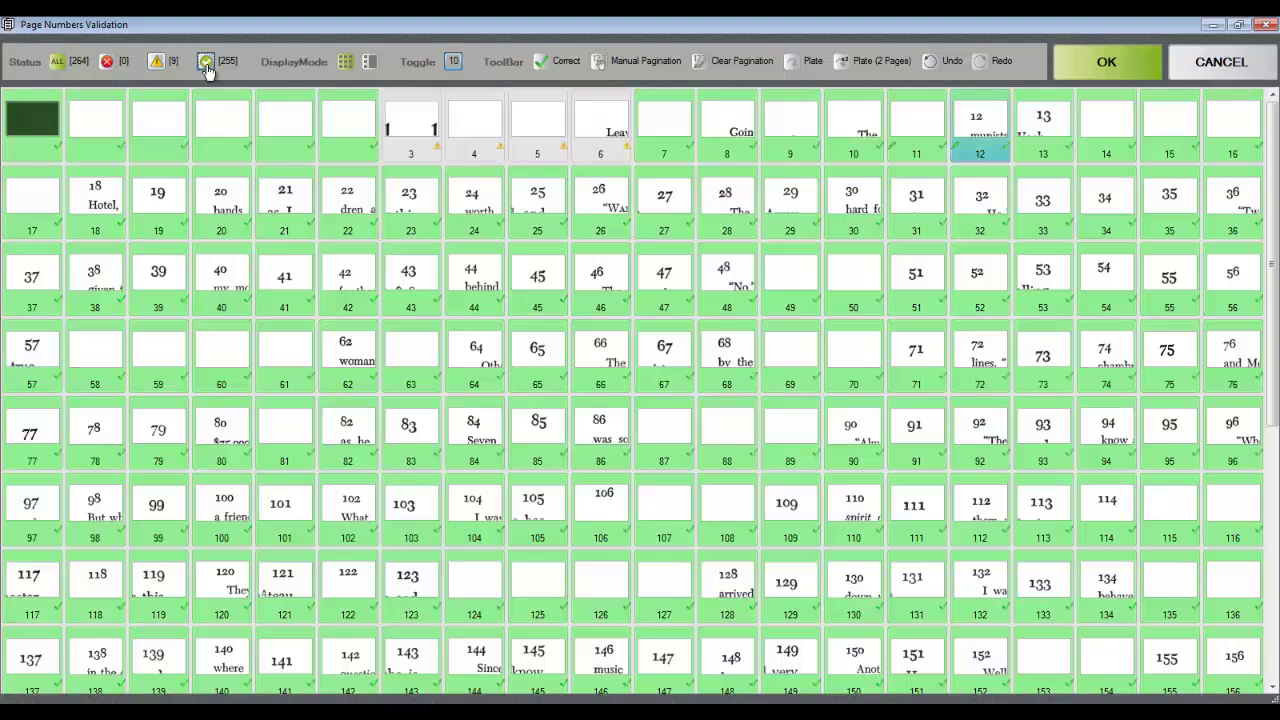
click(57, 62)
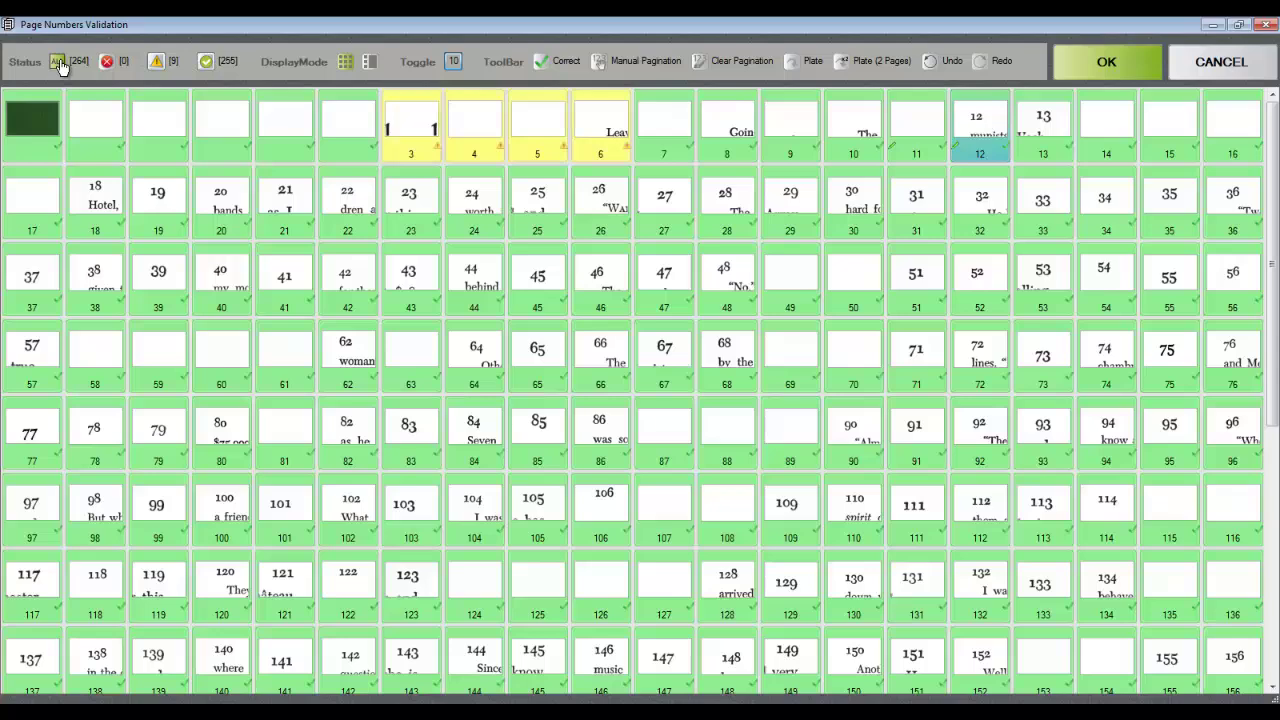
click(1122, 75)
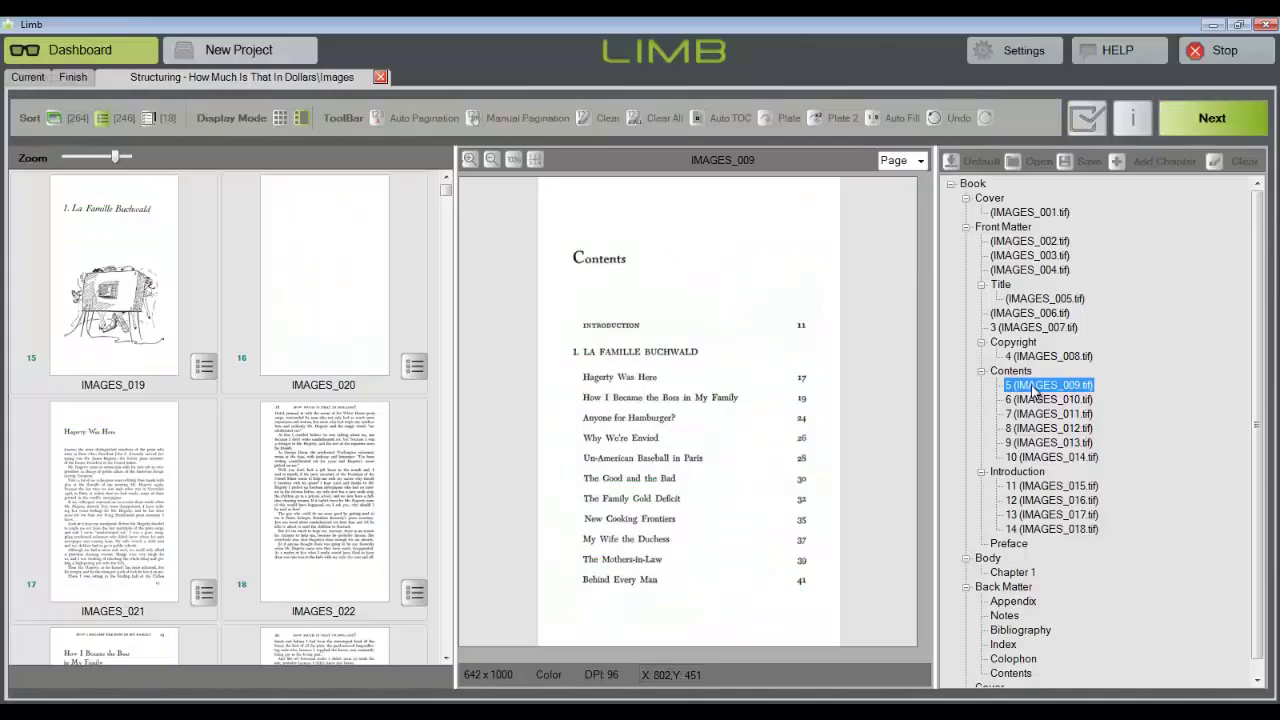
Look through contents pages IMAGES_009 to IMAGES_014 and run Auto TOC on IMAGES_009.
click(1030, 399)
click(1030, 413)
click(1027, 428)
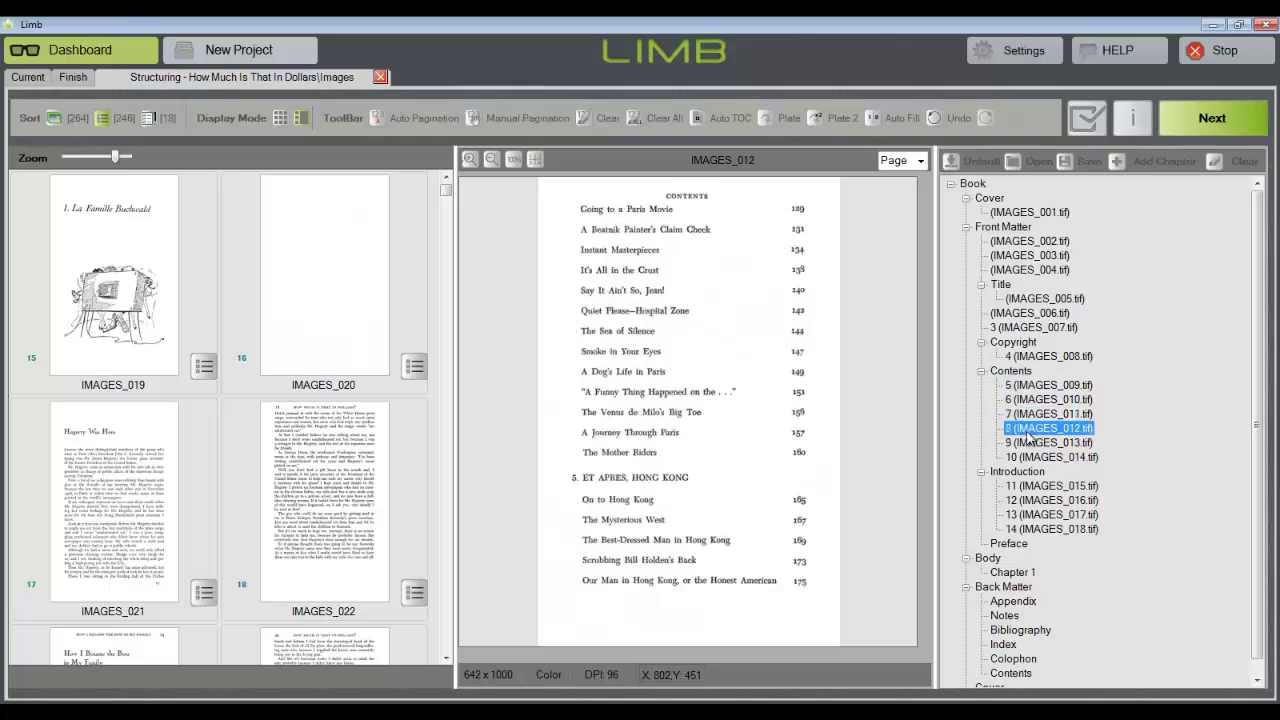
click(1028, 442)
click(1028, 457)
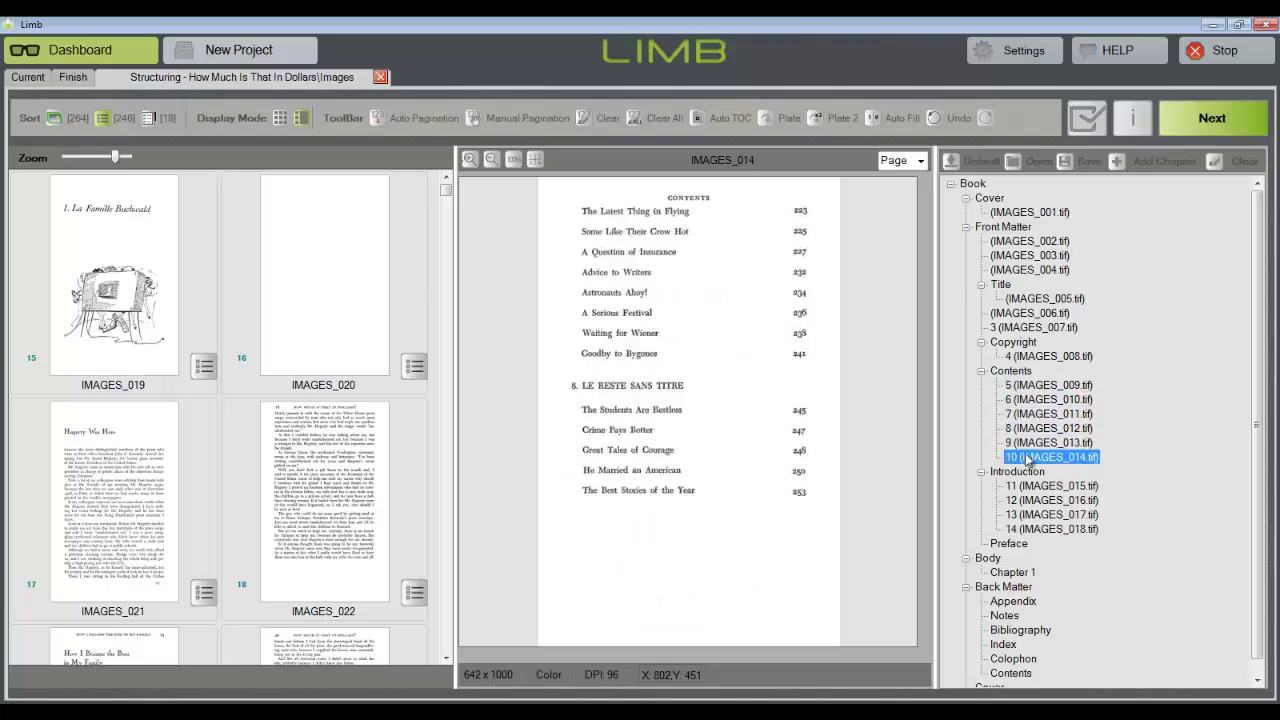
shift+click(1030, 390)
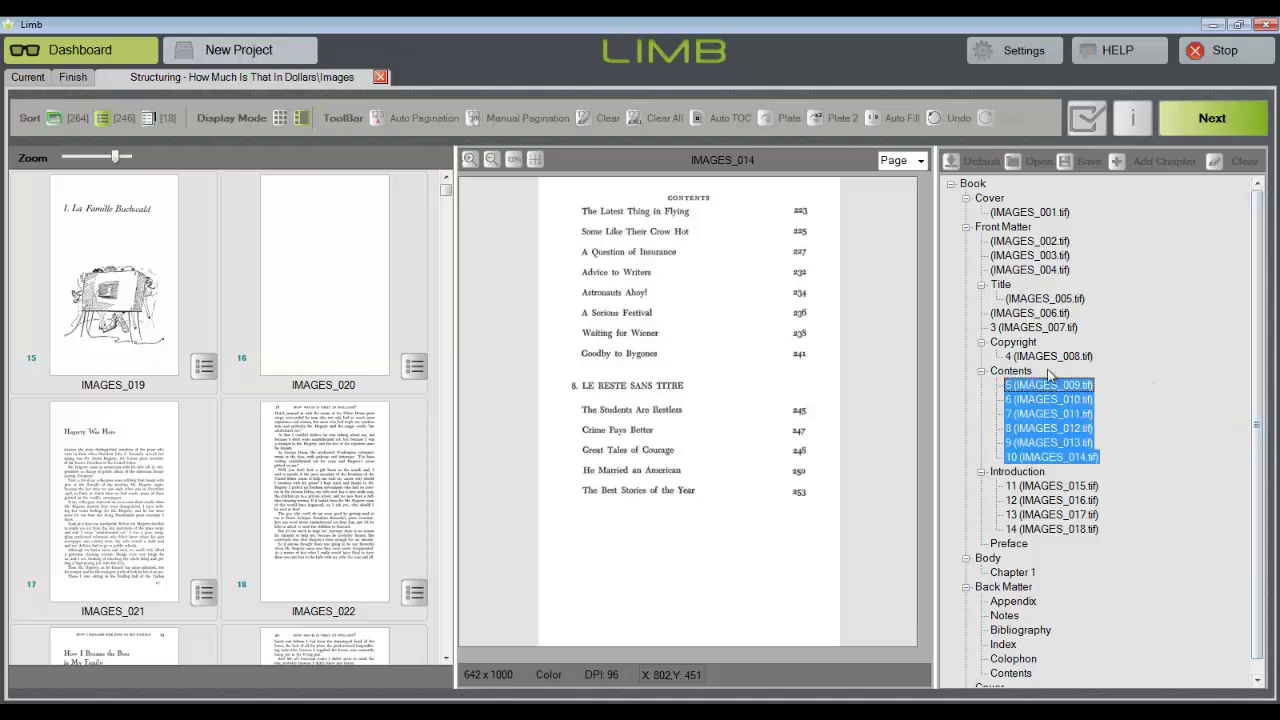
click(1048, 385)
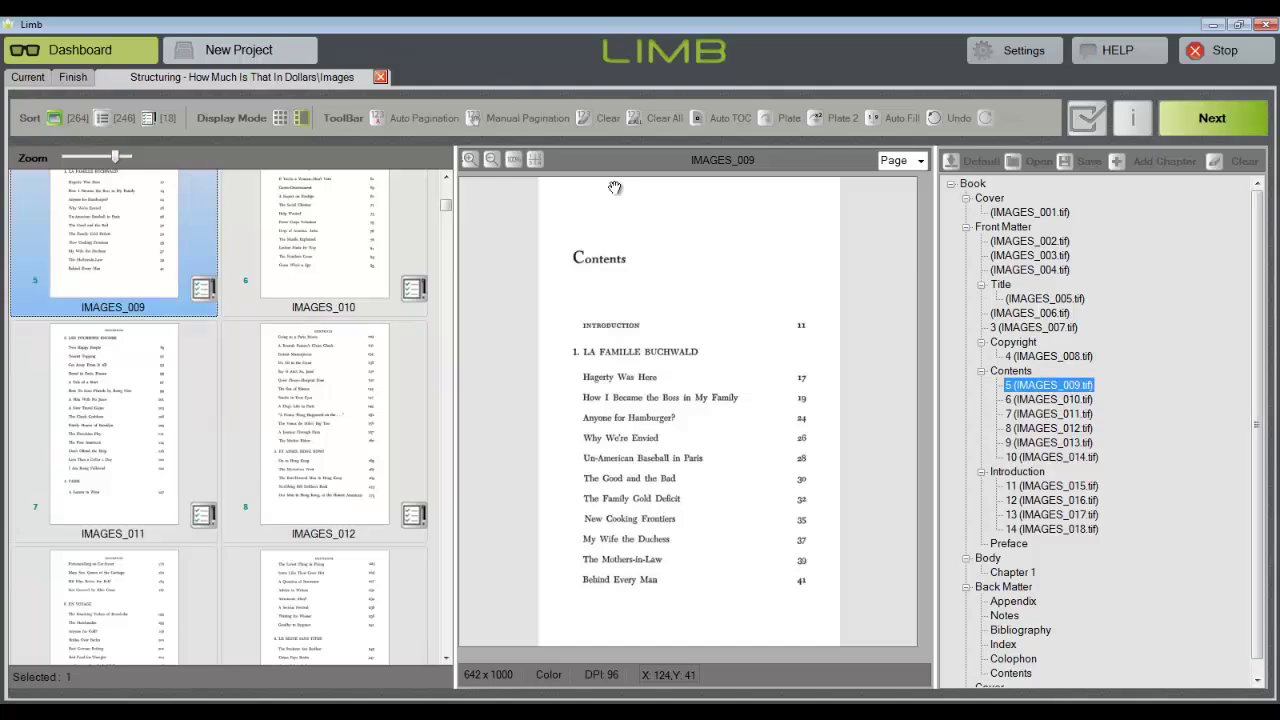
click(705, 122)
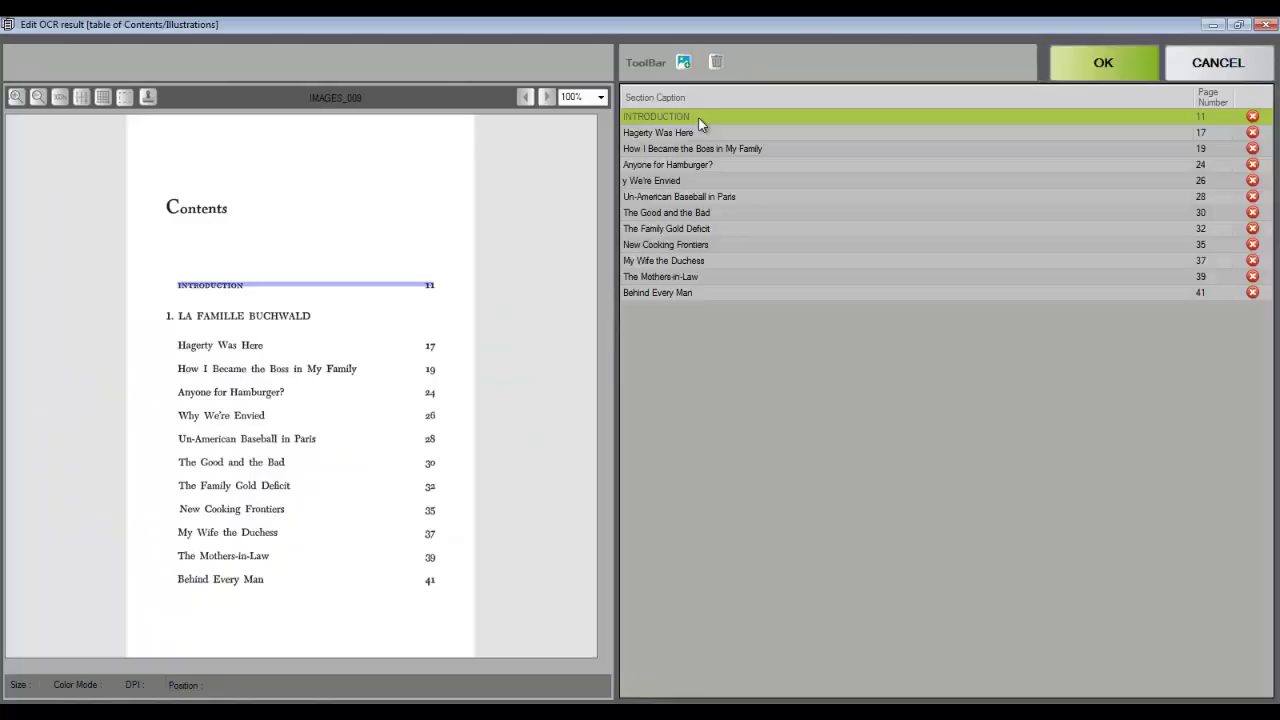
Check the recognised section captions against the scanned page and correct the page 26 caption to "Why We're Envied".
click(710, 132)
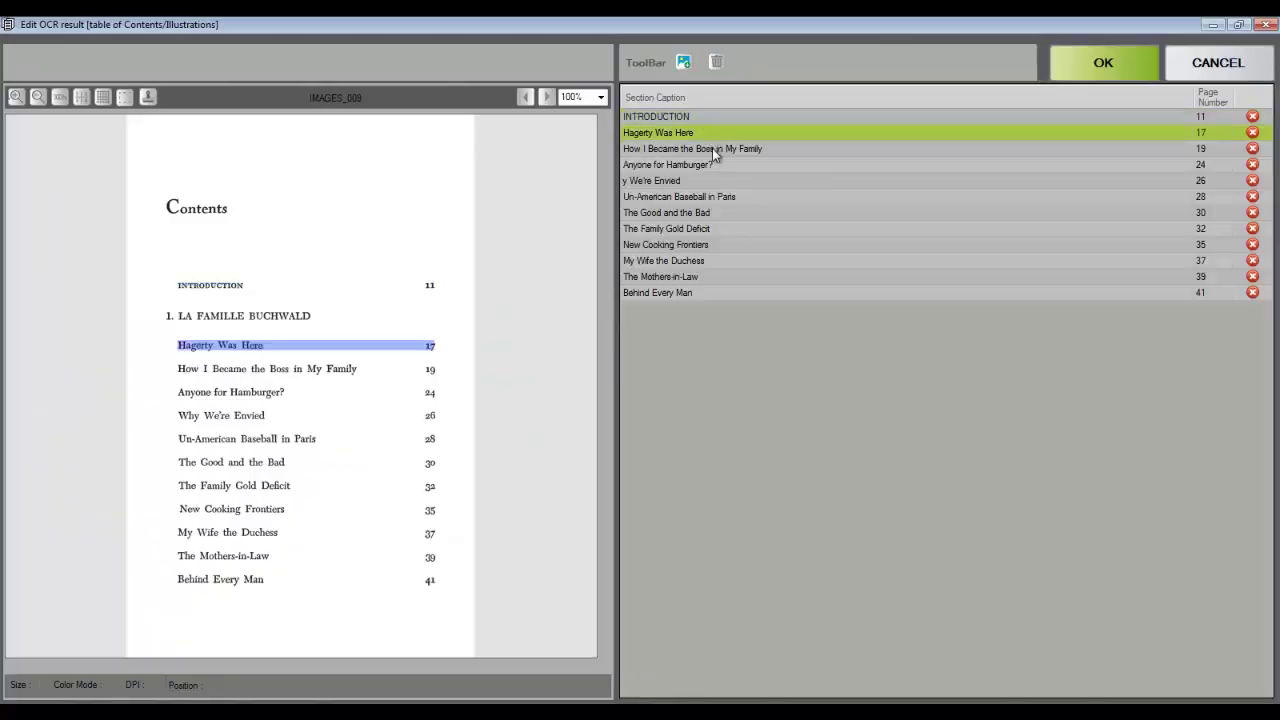
click(712, 148)
click(713, 166)
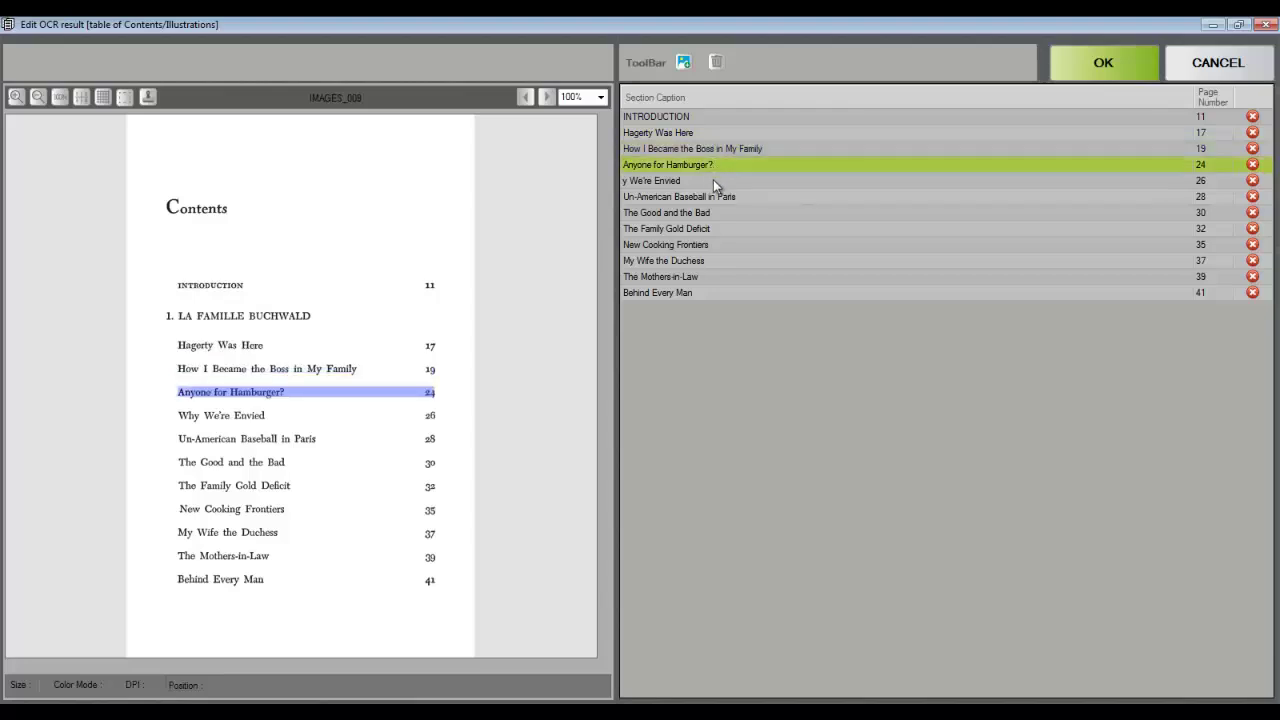
click(712, 182)
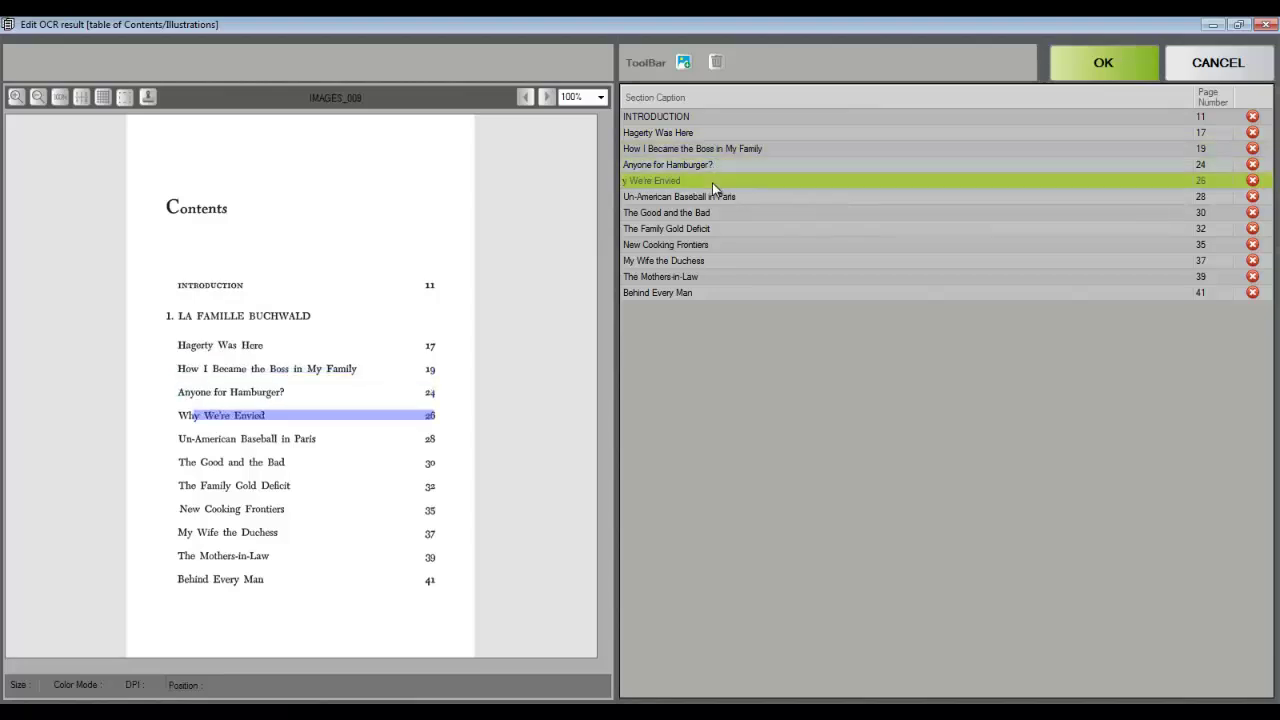
click(625, 183)
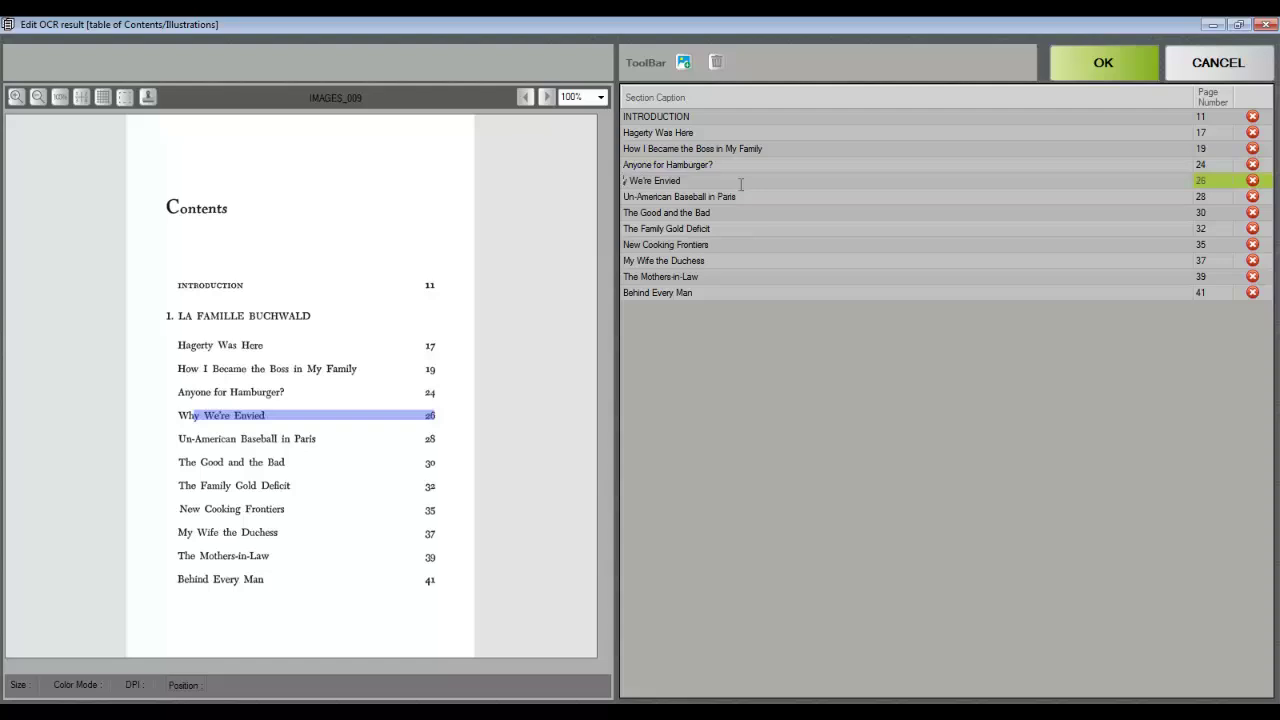
text(Wh)
Delete the INTRODUCTION entry from the recognised contents list and accept the remaining entries as chapters.
click(797, 116)
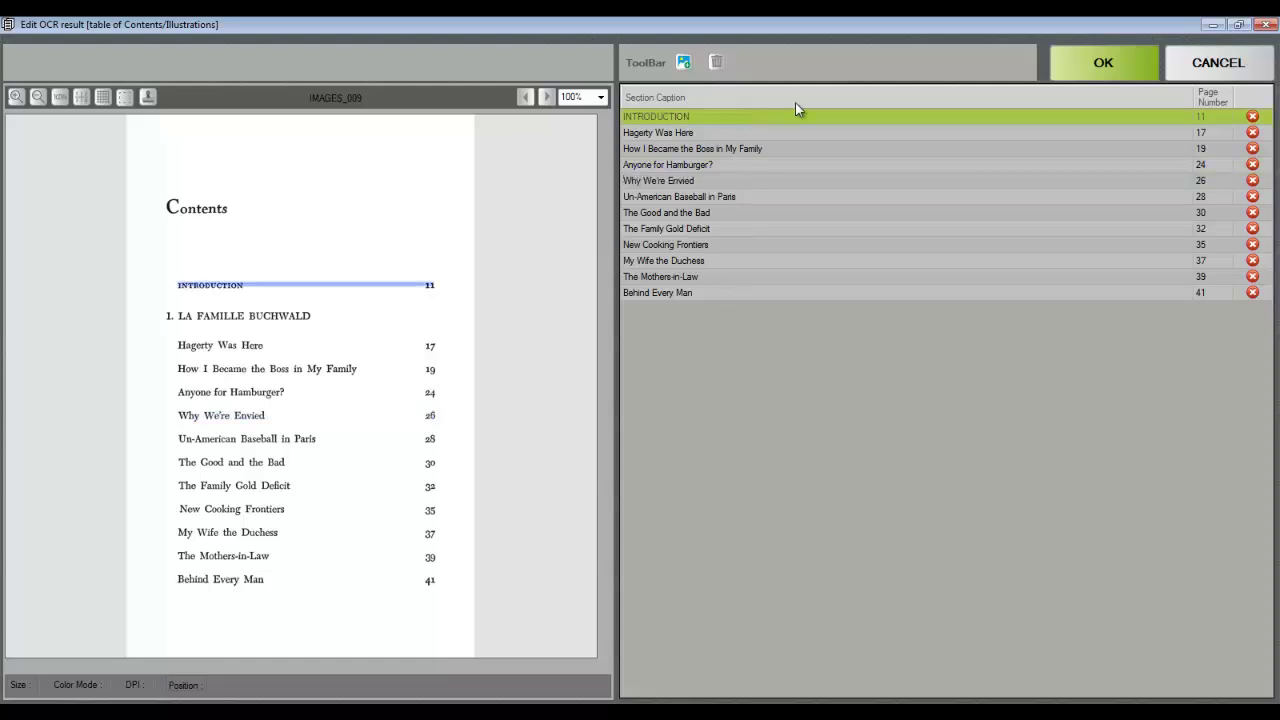
click(1253, 118)
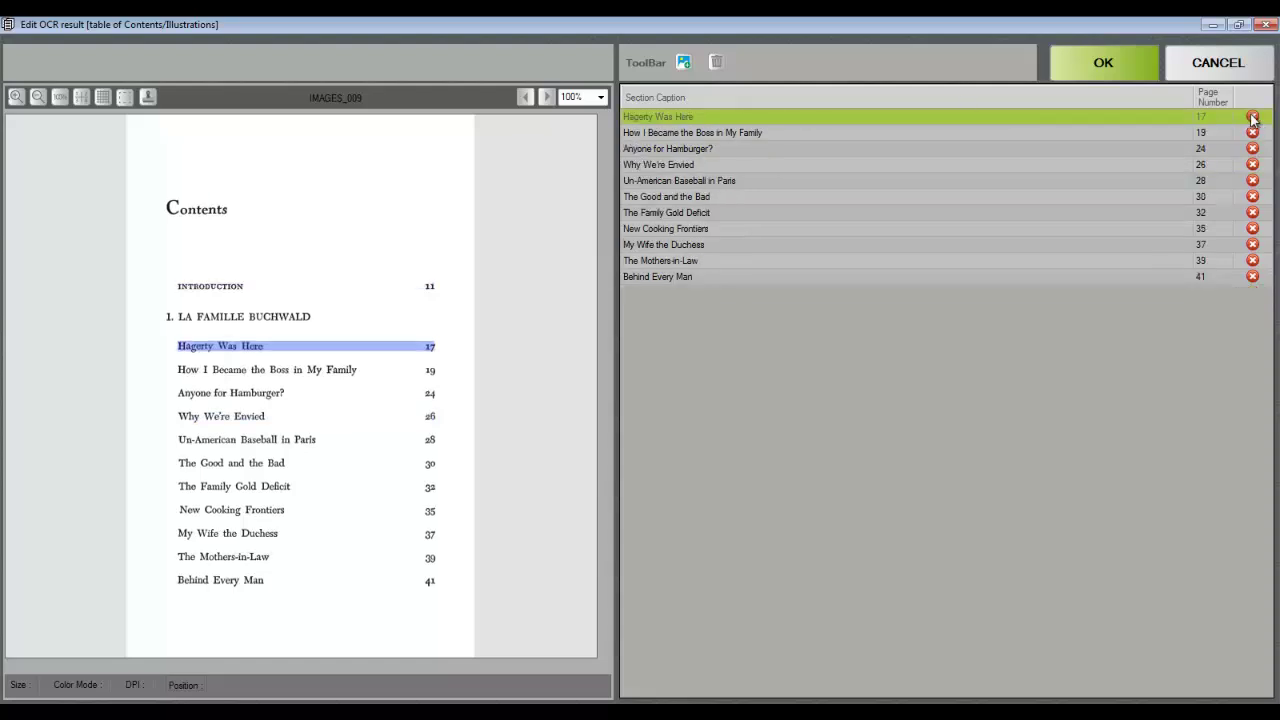
click(1128, 66)
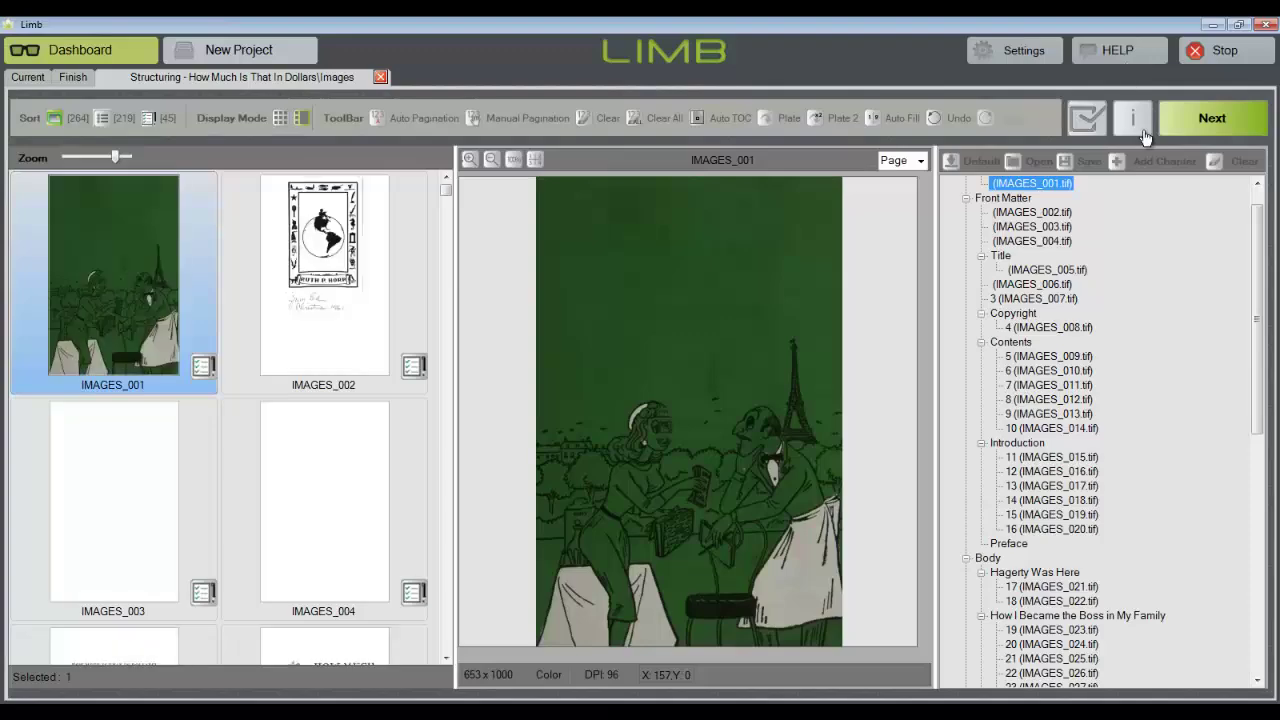
Review the chapter structure in the Body section and finish structuring to pass the project to the next stage.
drag(1259, 254, 1264, 452)
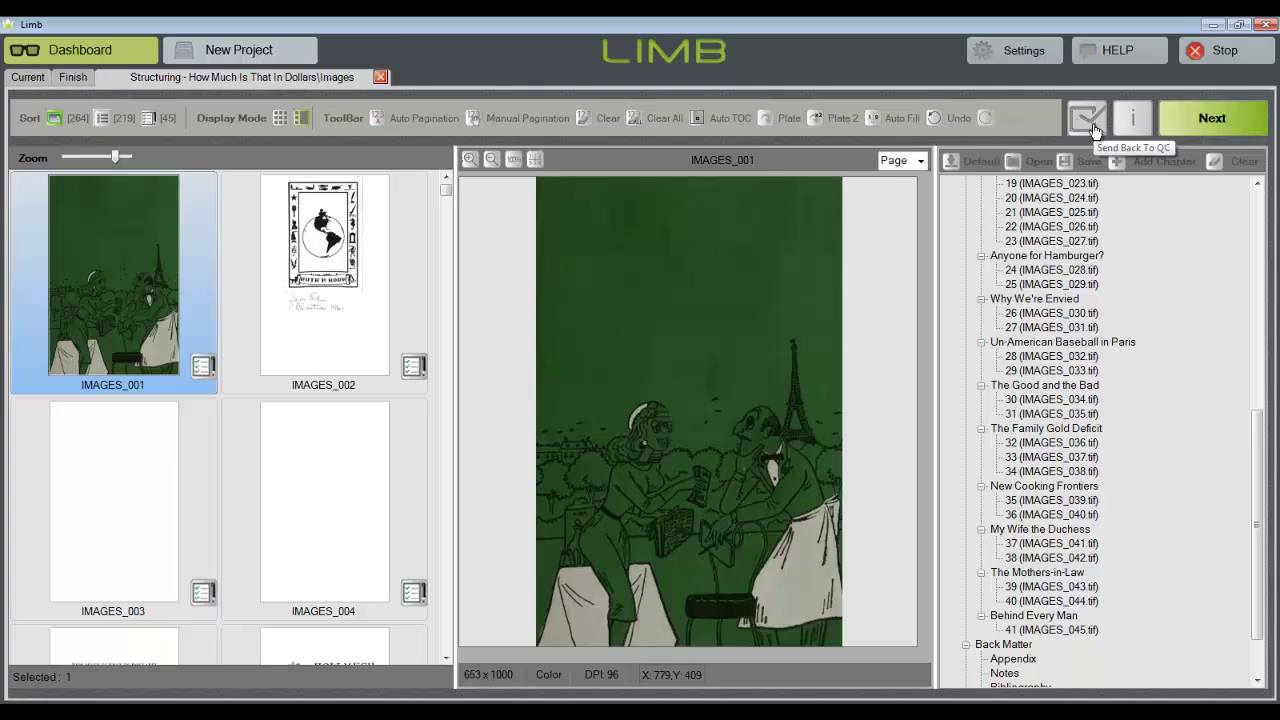
click(1244, 123)
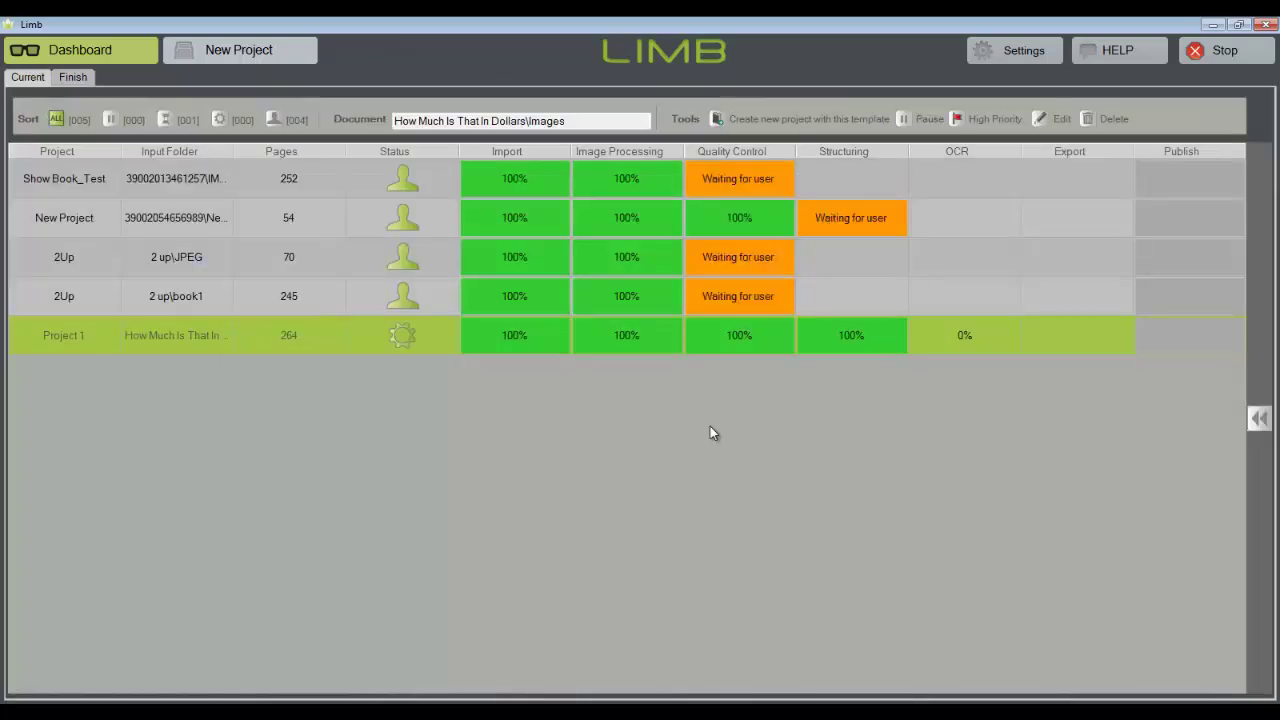